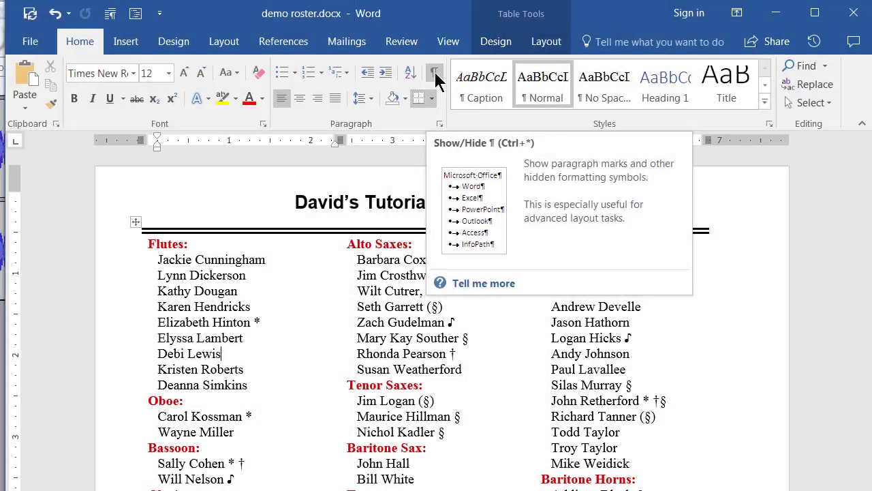
Step: Show formatting marks, revealing the manual line break ending one Flutes entry
left_click(434, 74)
left_click(435, 73)
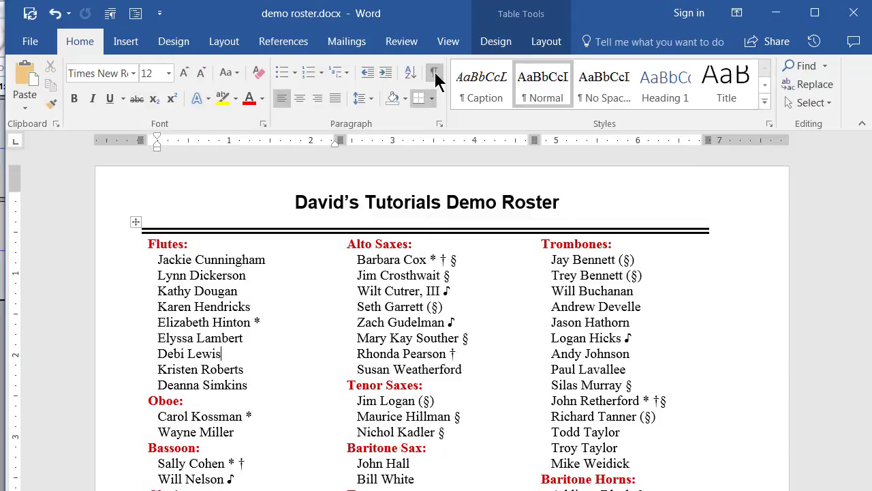
key("ctrl+shift+8")
key("ctrl+shift+8")
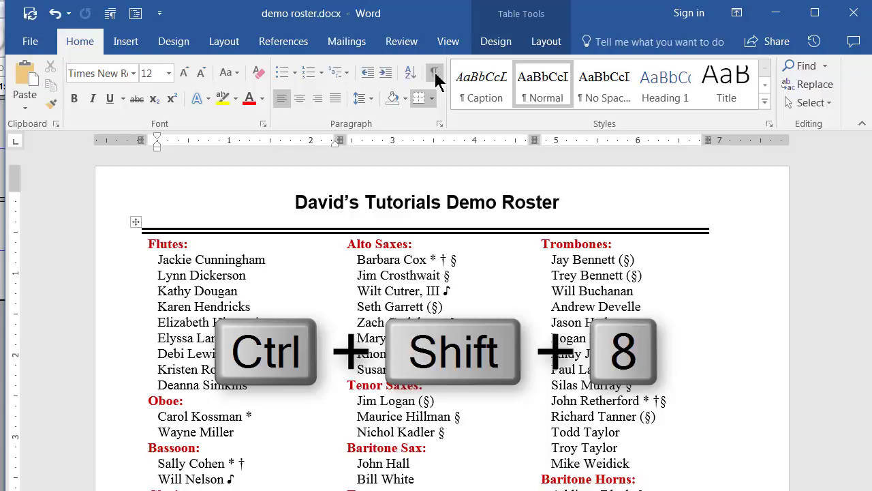
key("ctrl+shift+8")
key("ctrl+shift+8")
left_click(435, 72)
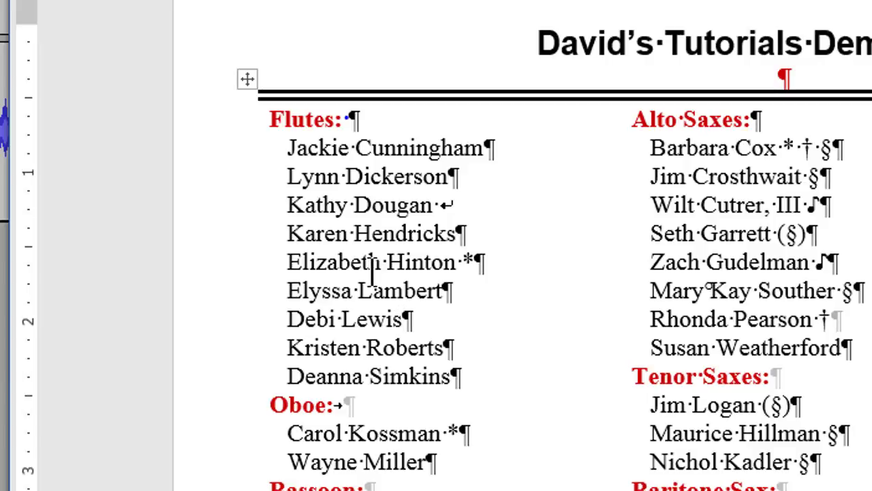
left_click(286, 240)
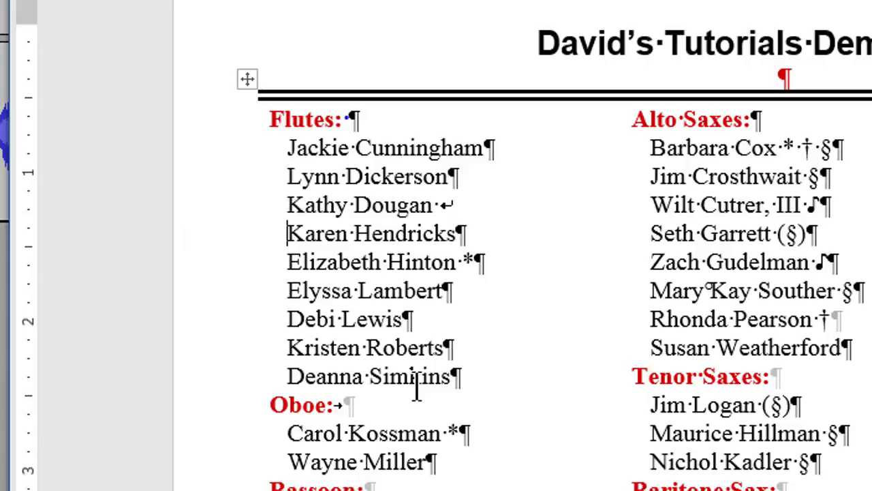
key("BackSpace")
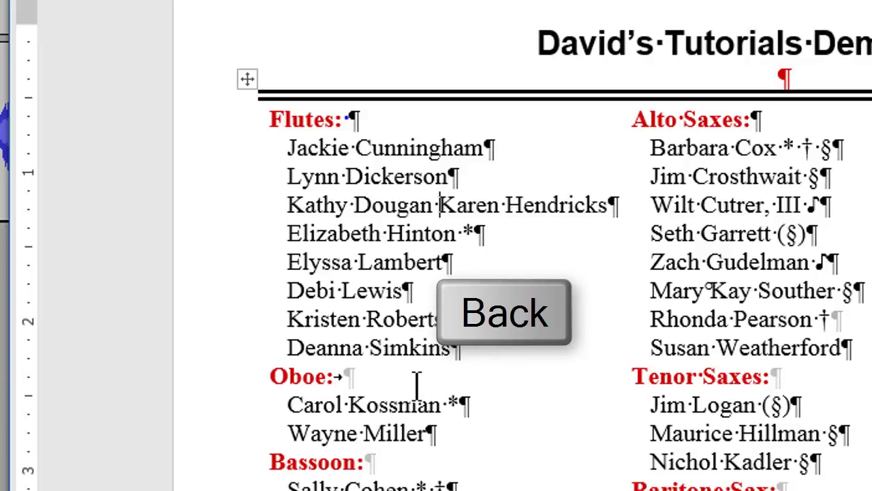
key("Return")
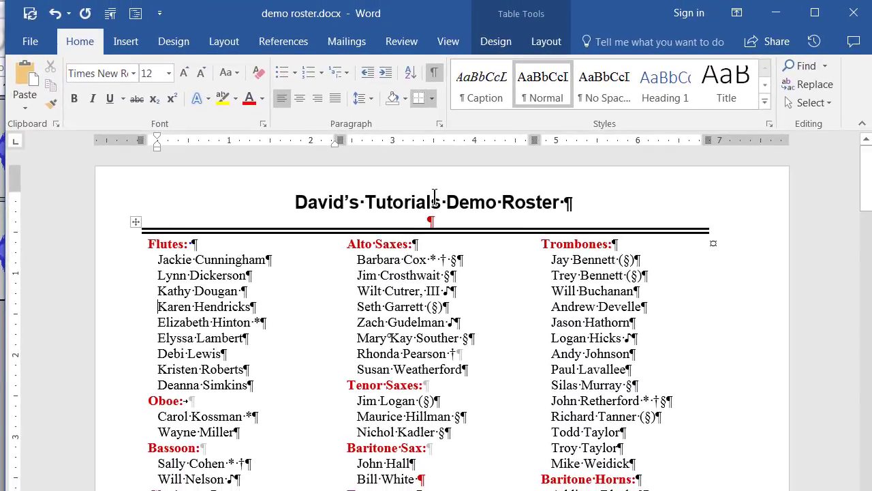
Step: Turn off formatting marks and select the nine names under Flutes
left_click(435, 75)
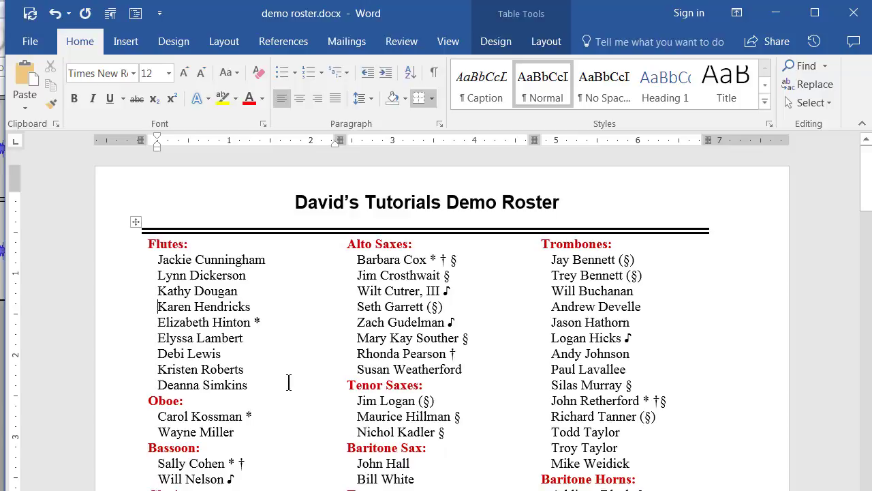
left_click_drag(258, 385, 161, 261)
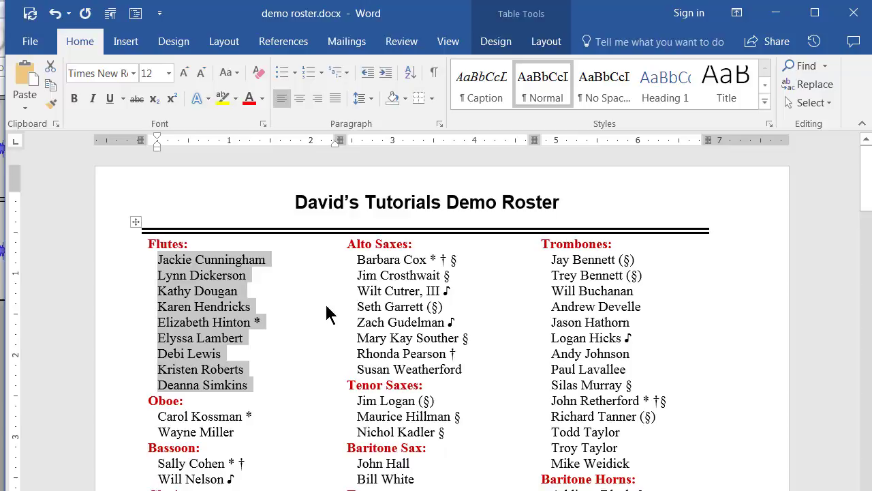
Step: Sort the Flutes names ascending by paragraph text, using the default first-name order
left_click(409, 75)
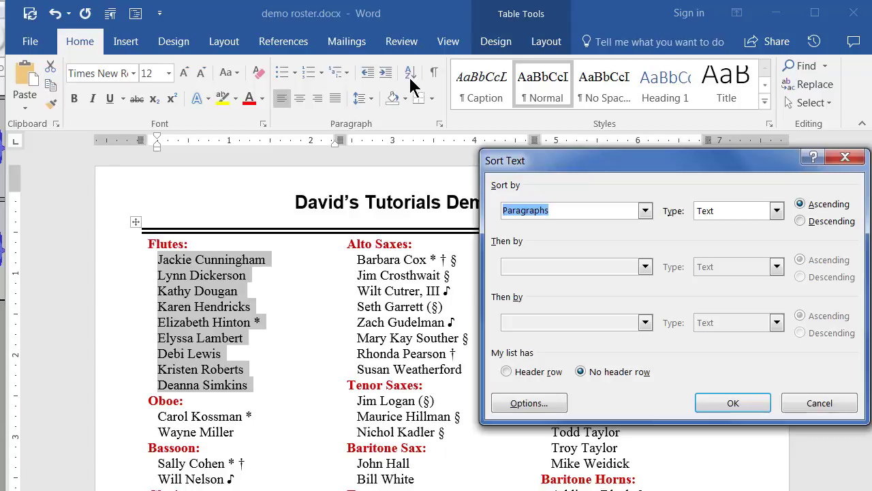
key("Escape")
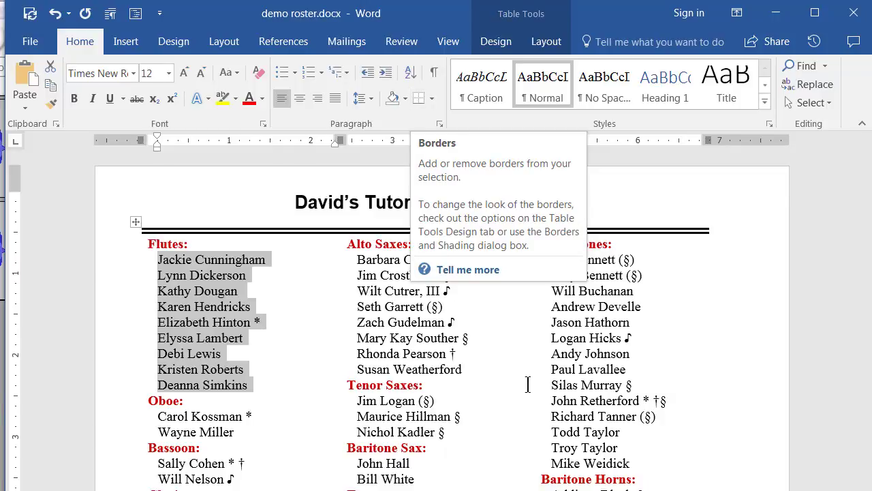
key("alt+h")
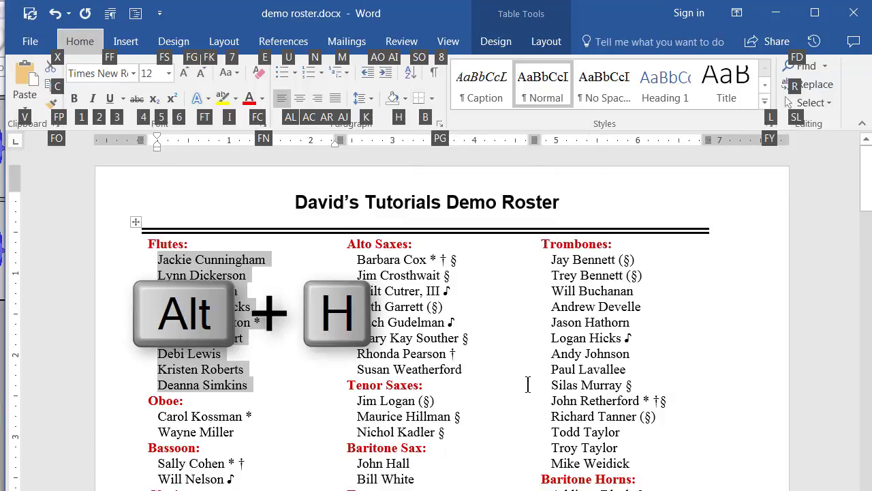
key("s")
key("o")
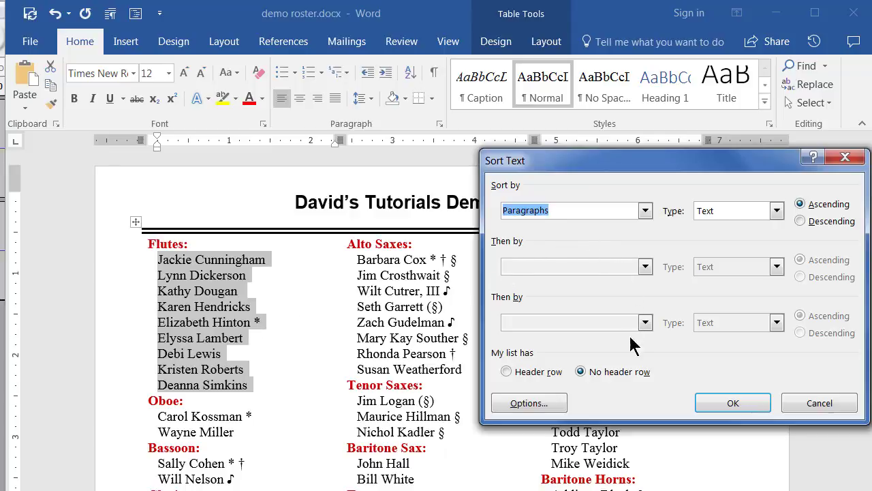
left_click(728, 402)
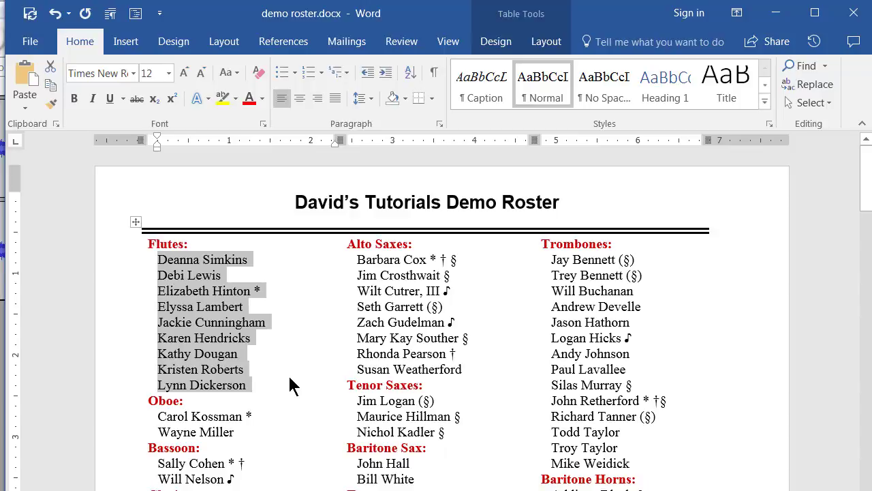
Step: In Sort Options, delete the '-' separator from the Other box, leaving it blank
left_click(411, 74)
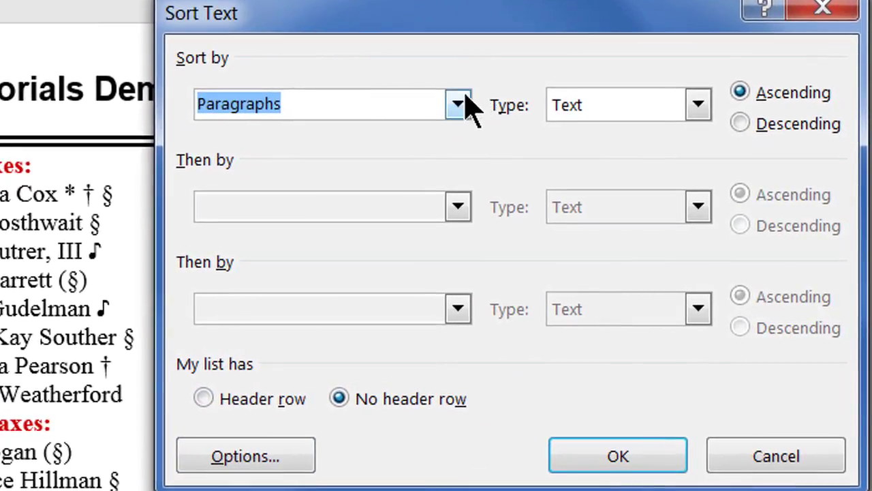
left_click(457, 106)
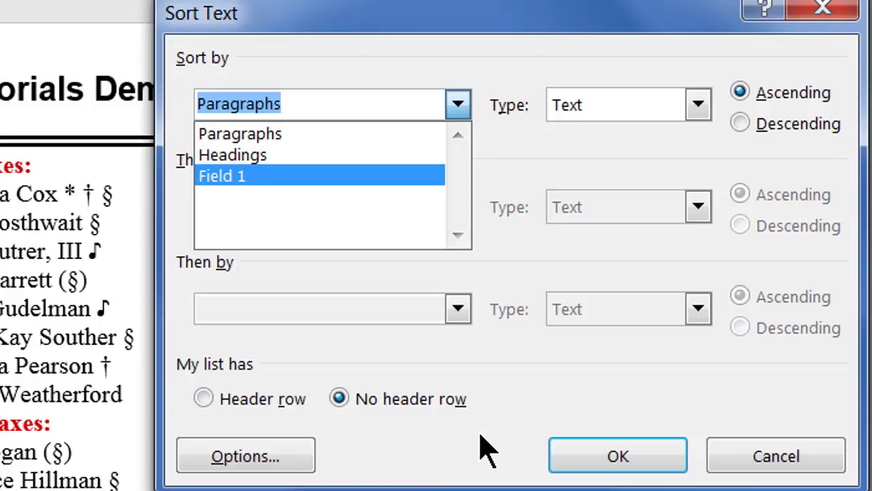
left_click(228, 458)
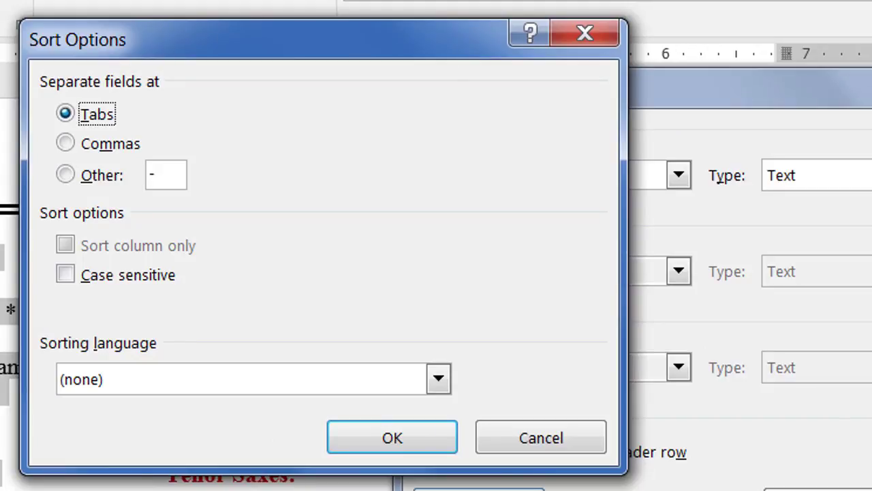
left_click(65, 175)
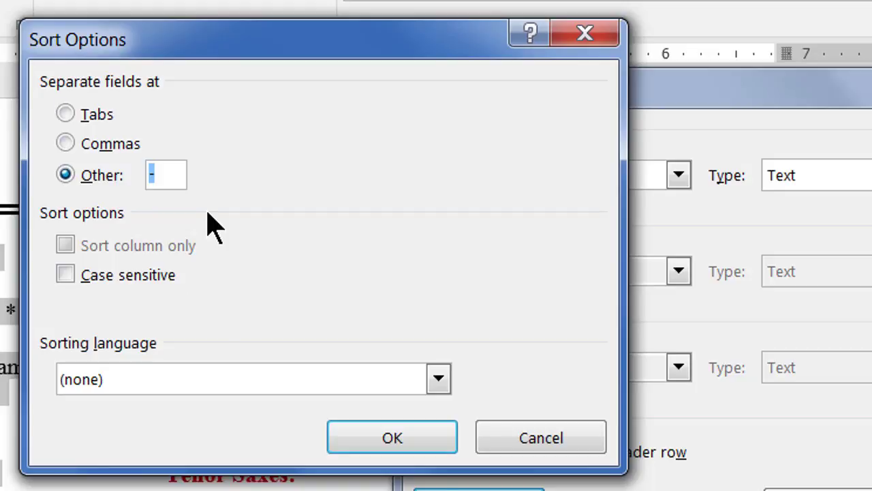
key("BackSpace")
left_click(409, 438)
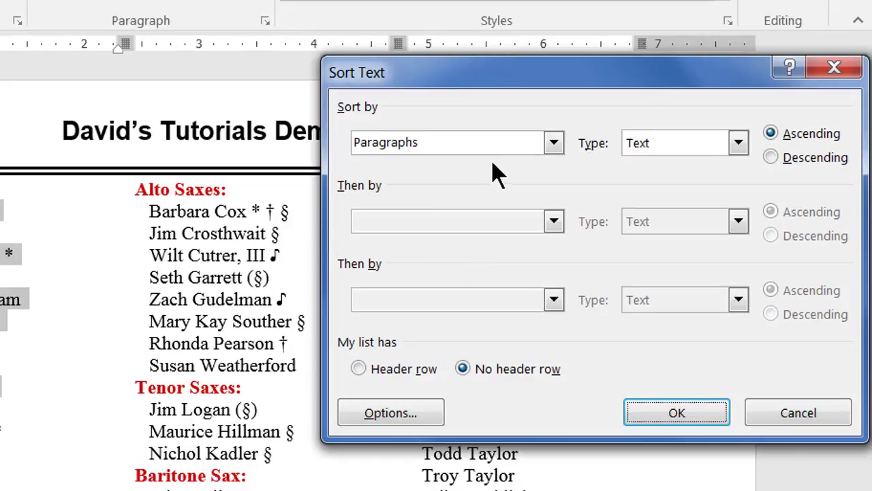
Step: Sort the Flutes names ascending by Word 2 (last name), then deselect the list
left_click(554, 143)
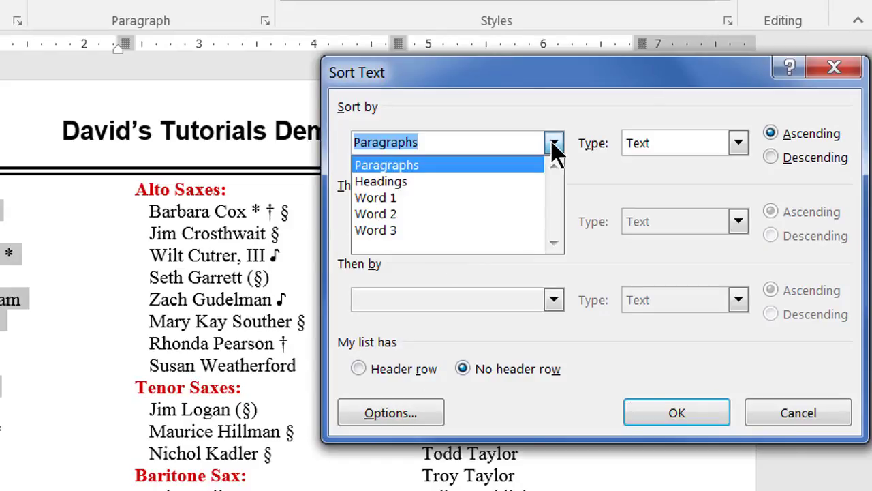
left_click(446, 214)
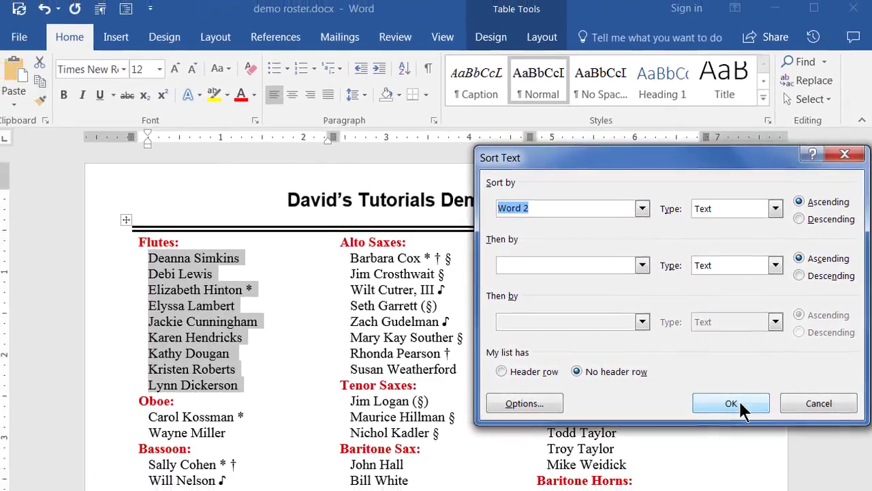
left_click(689, 410)
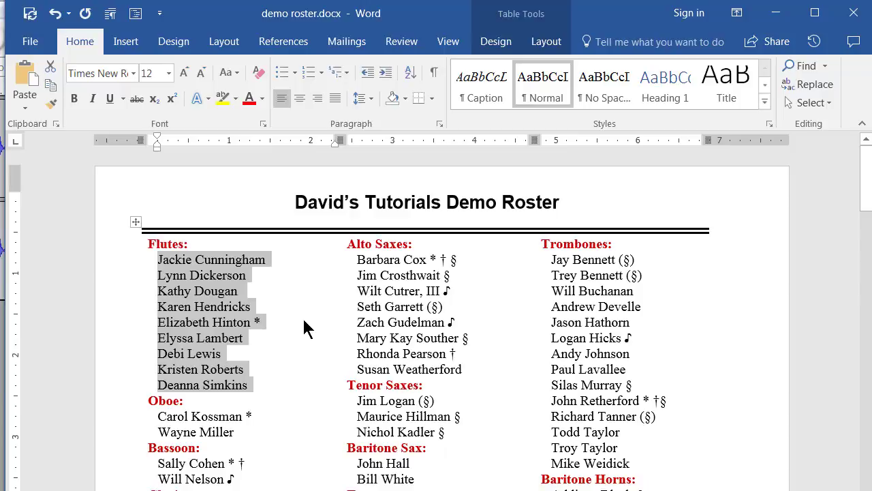
left_click(306, 326)
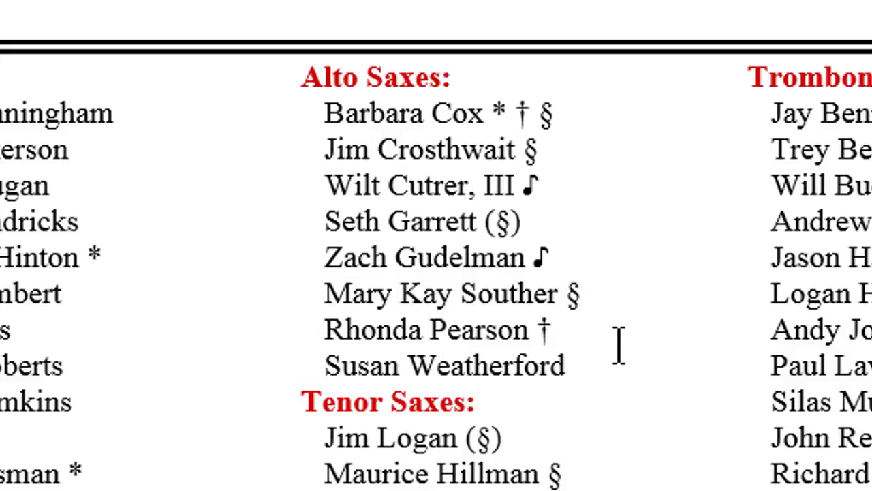
Step: Select the Alto Saxes names, sort them by Word 2, and deselect
left_click_drag(590, 365, 298, 146)
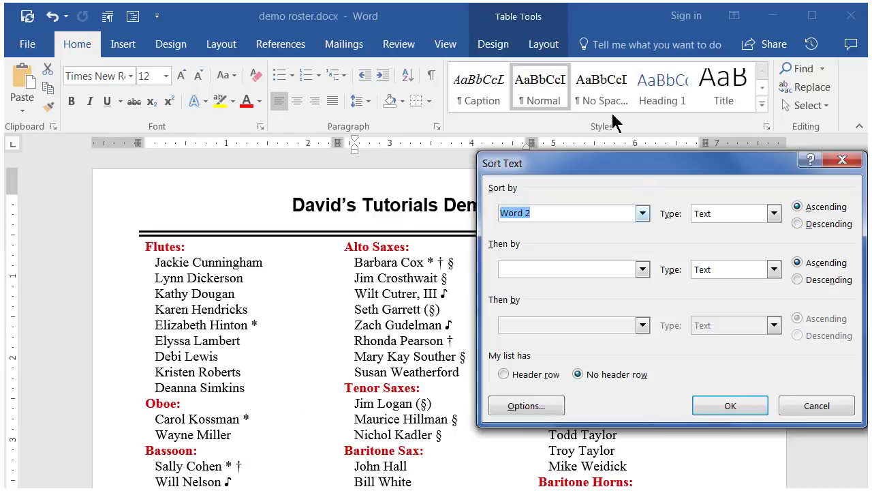
left_click(730, 405)
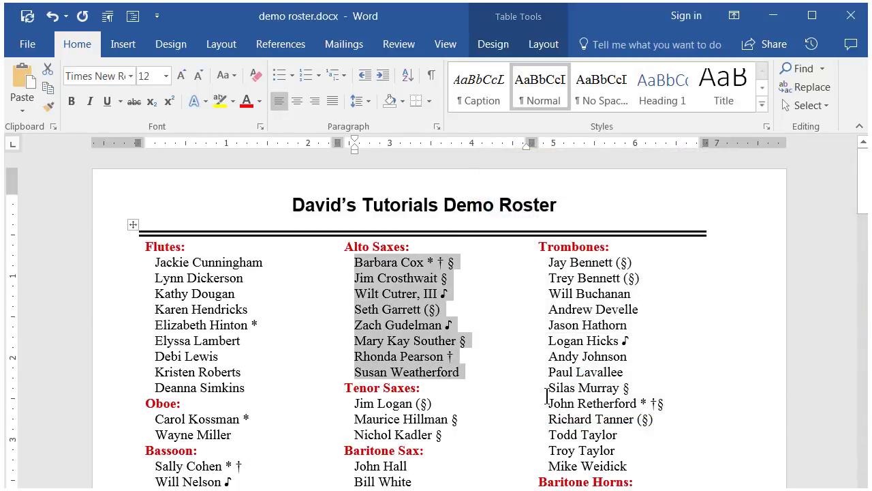
left_click(472, 354)
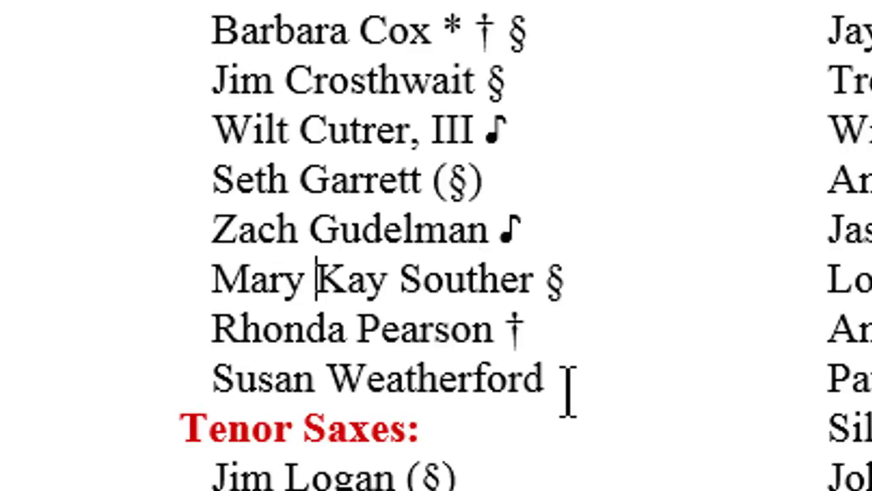
Step: Join Mary and Kay with a non-breaking space, check it, and reselect the Alto Saxes names
key("BackSpace")
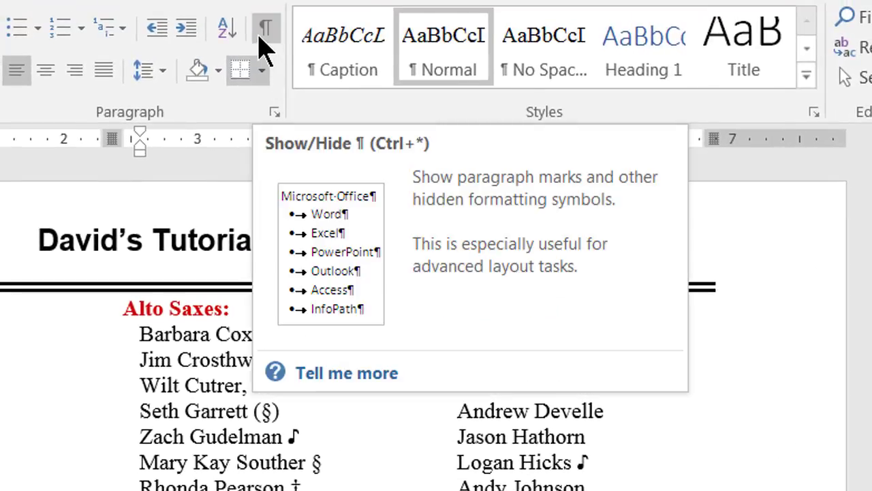
left_click(263, 38)
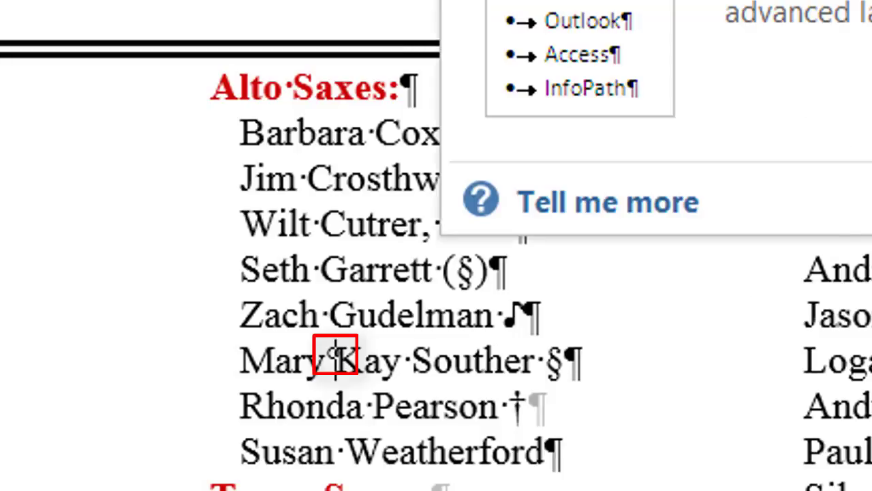
key("ctrl+shift+8")
left_click_drag(516, 433, 199, 143)
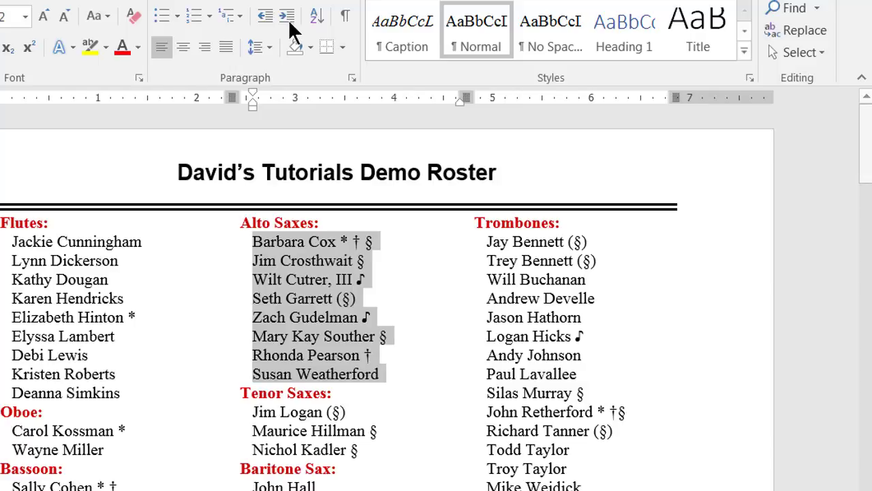
Step: Re-sort the selected Alto Saxes names ascending by Word 2, then deselect them
left_click(317, 15)
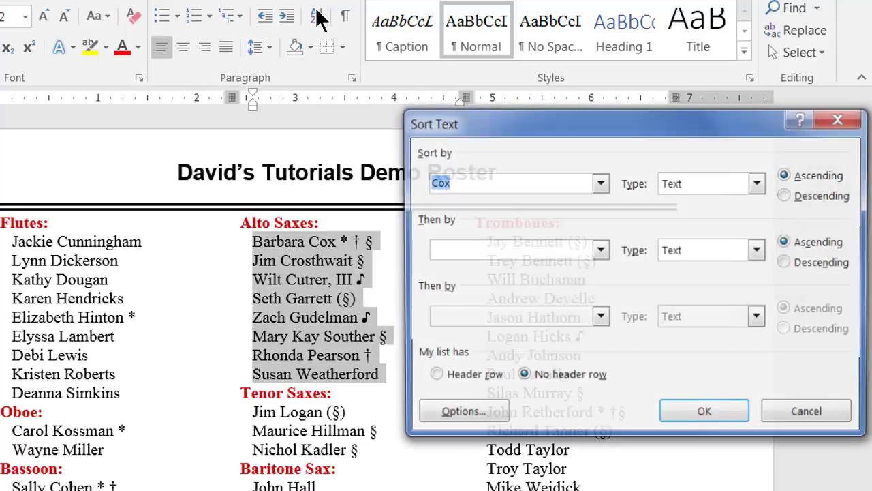
left_click(600, 182)
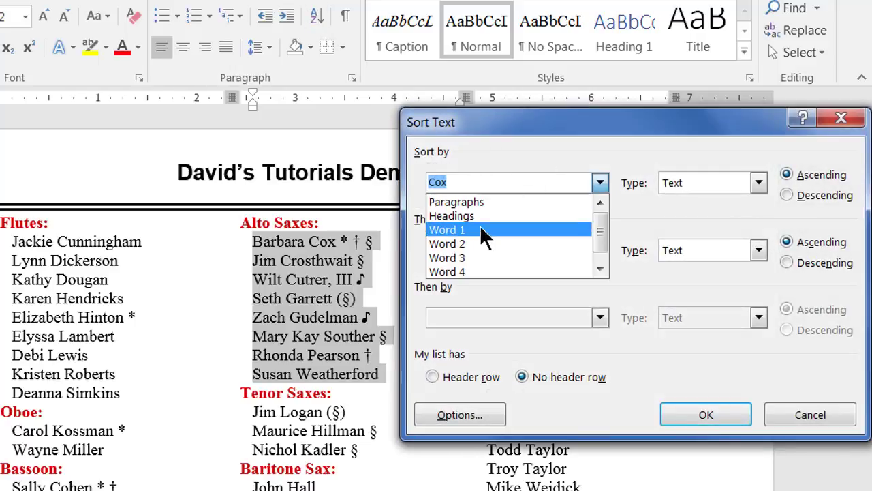
left_click(465, 243)
left_click(706, 414)
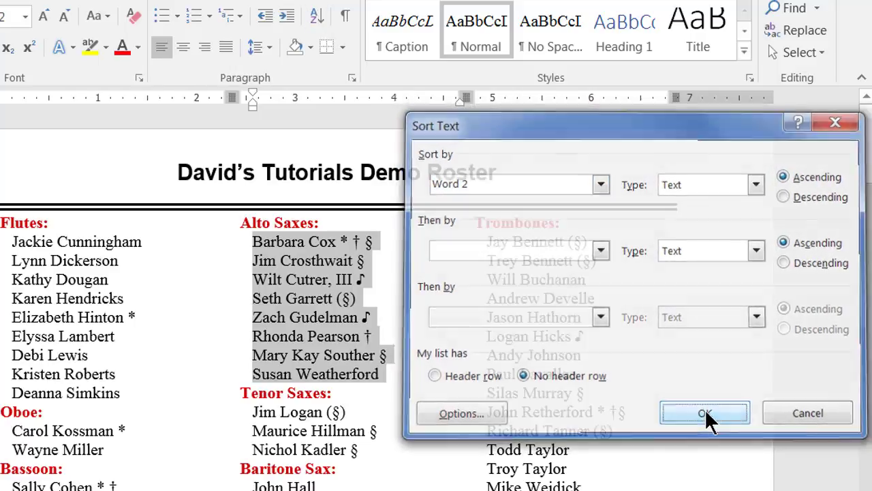
left_click(404, 336)
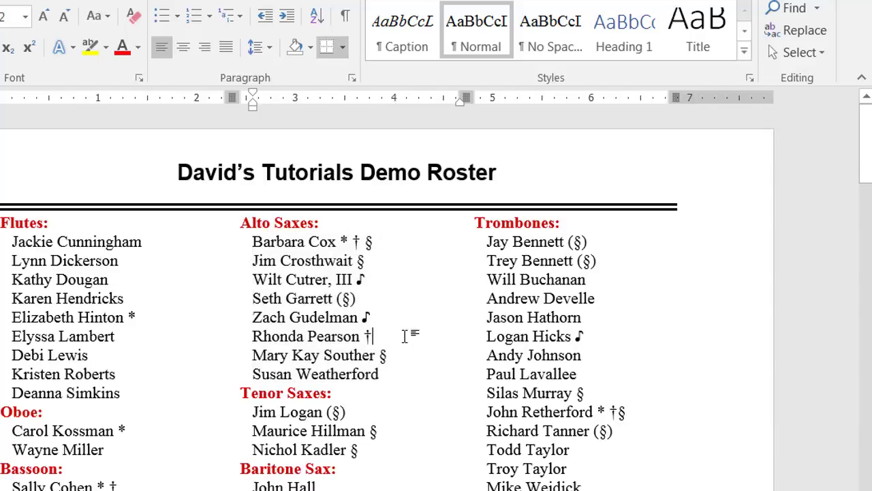